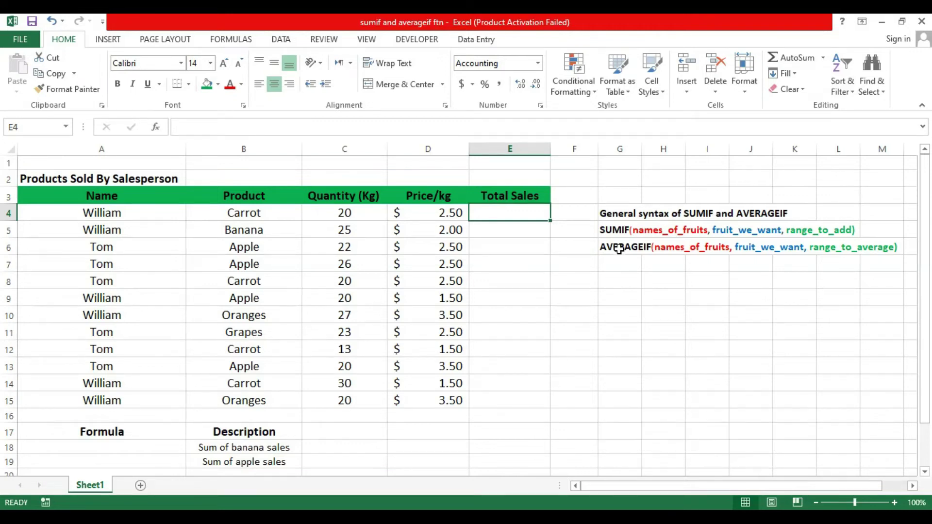
Review the SUMIF and AVERAGEIF syntax notes, then enter =C4*D4 in E4 for $50.00.
{"action": "left_click", "coordinate": [622, 234]}
{"action": "left_click", "coordinate": [633, 249]}
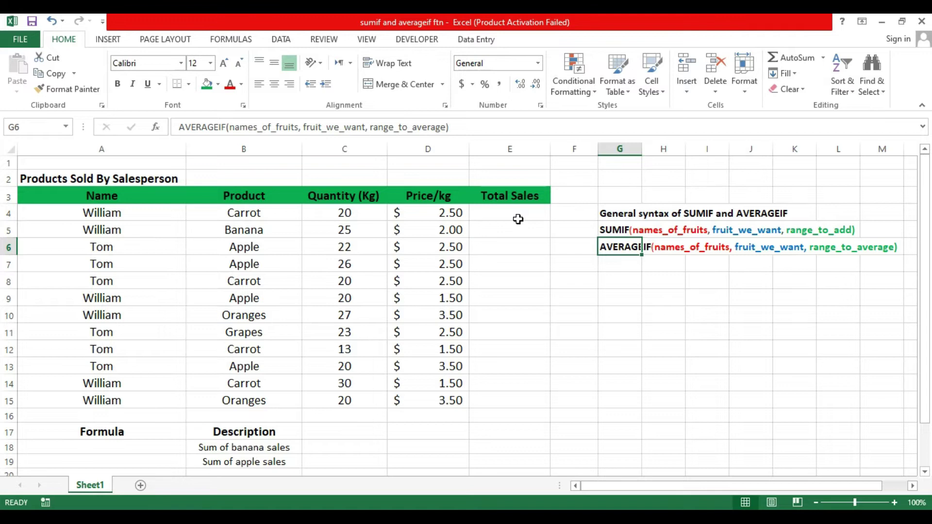
{"action": "left_click", "coordinate": [518, 219]}
{"action": "type", "text": "="}
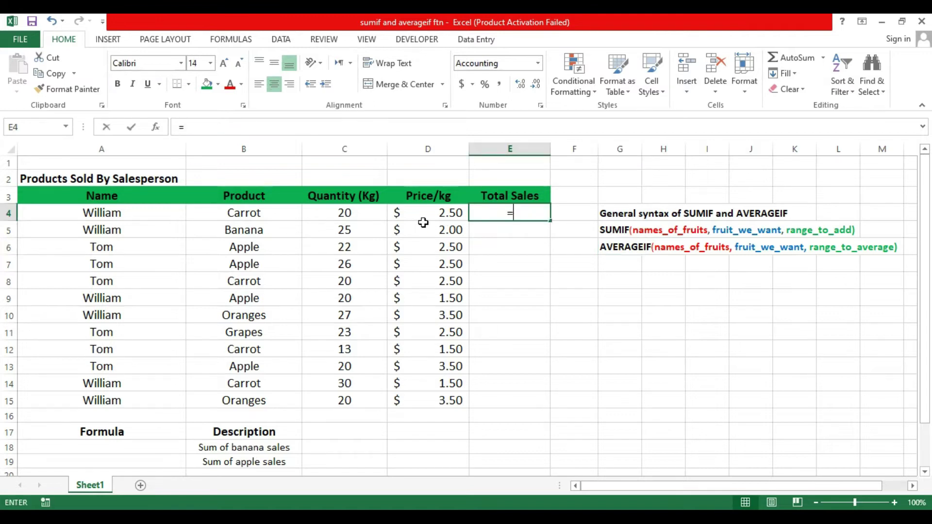
{"action": "left_click", "coordinate": [366, 220]}
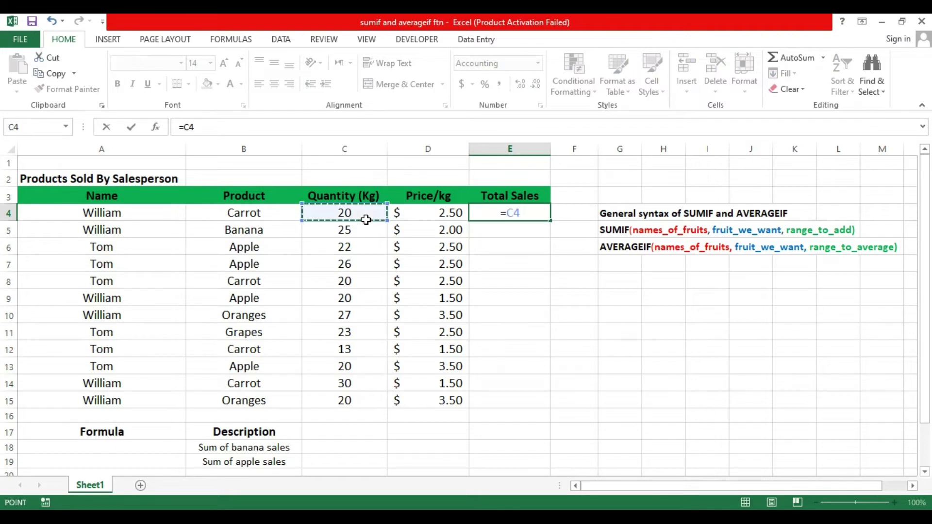
{"action": "type", "text": "*"}
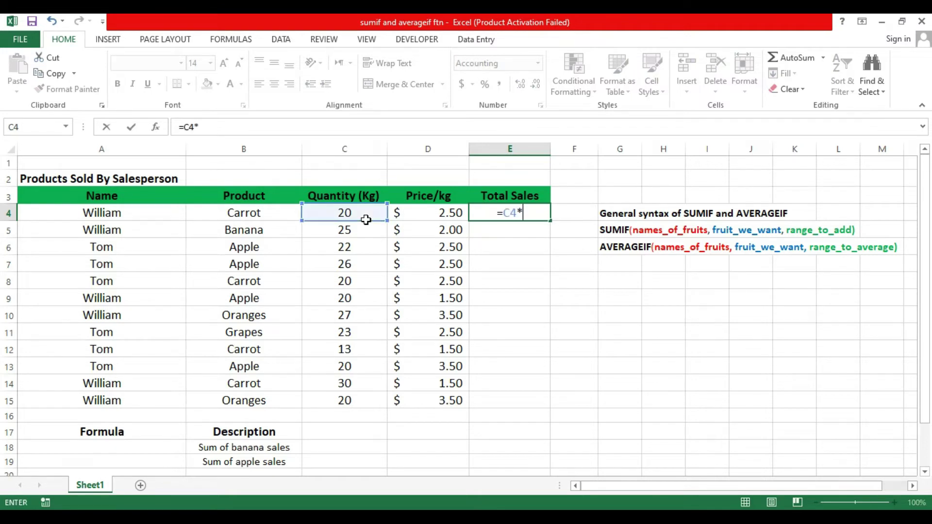
{"action": "left_click", "coordinate": [432, 220]}
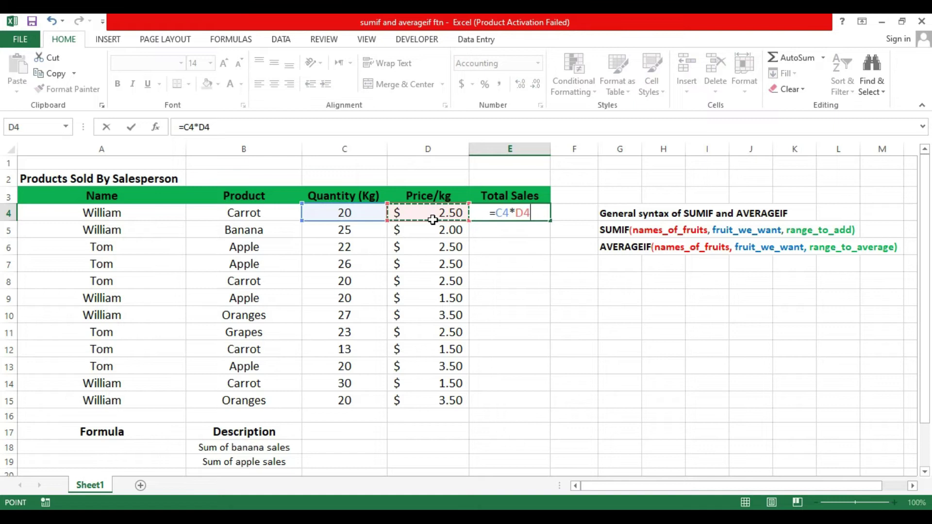
{"action": "key", "text": "Return"}
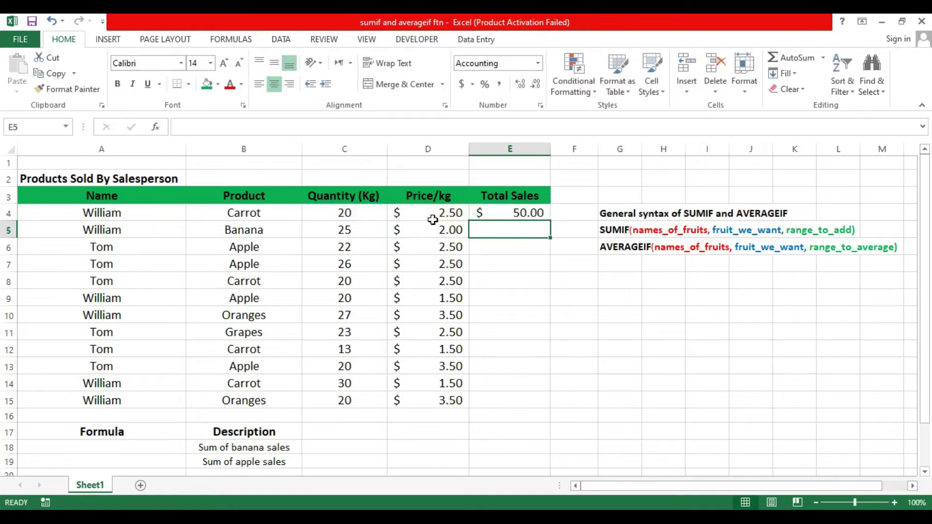
Copy the E4 formula down to E15 so every row shows quantity times price, ending at $70.00.
{"action": "left_click", "coordinate": [541, 218]}
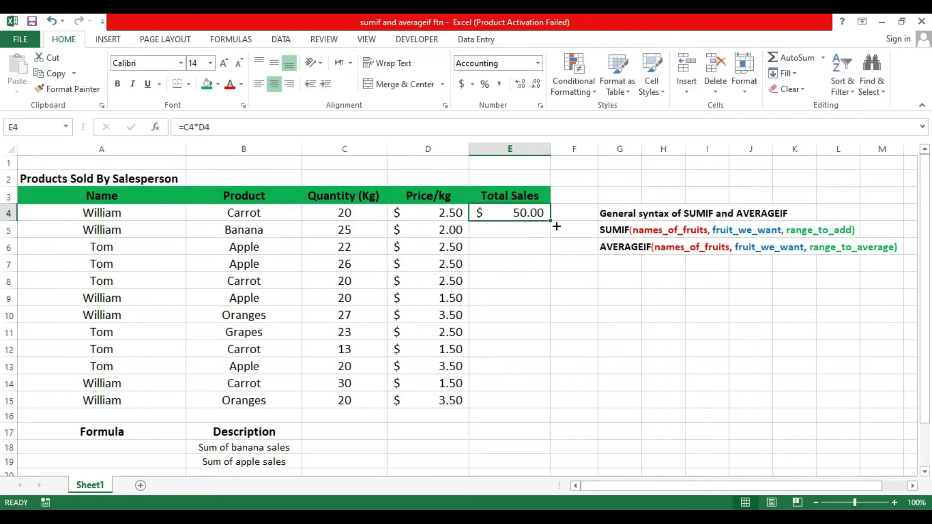
{"action": "left_click_drag", "start_coordinate": [556, 226], "coordinate": [557, 368]}
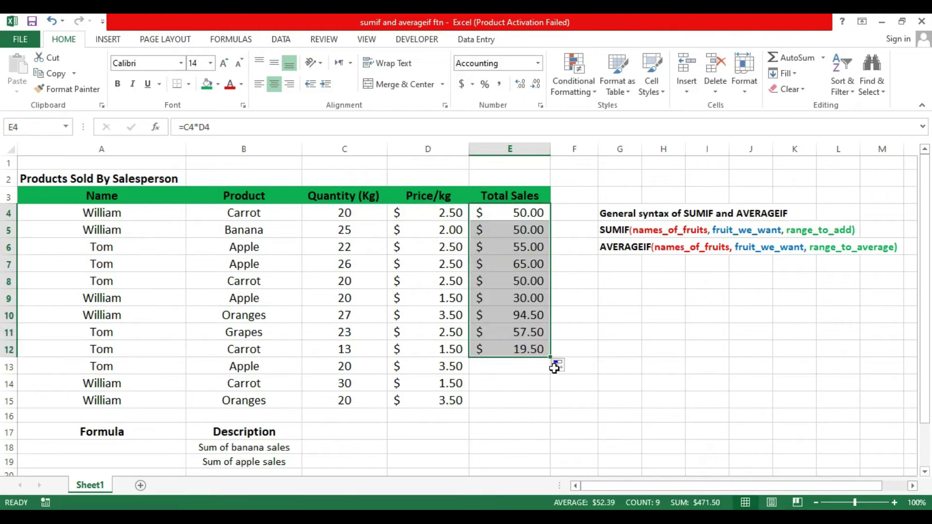
{"action": "left_click_drag", "start_coordinate": [551, 359], "coordinate": [556, 414]}
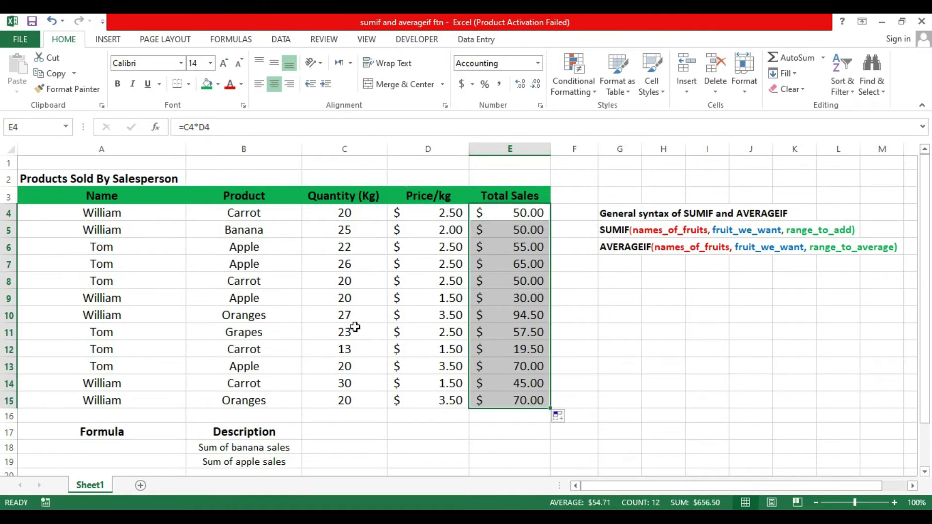
{"action": "left_click", "coordinate": [620, 349]}
{"action": "scroll", "coordinate": [620, 318], "scroll_direction": "down", "scroll_amount": 1}
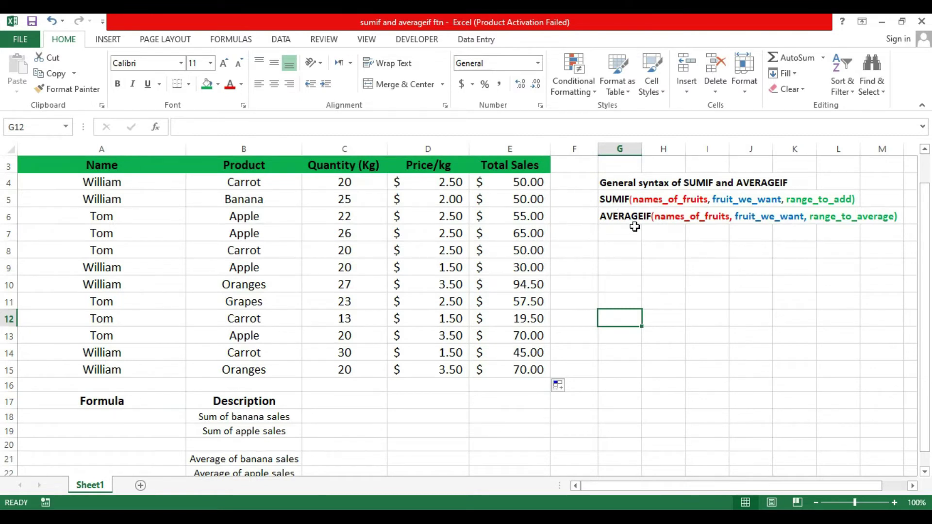
{"action": "left_click", "coordinate": [142, 420]}
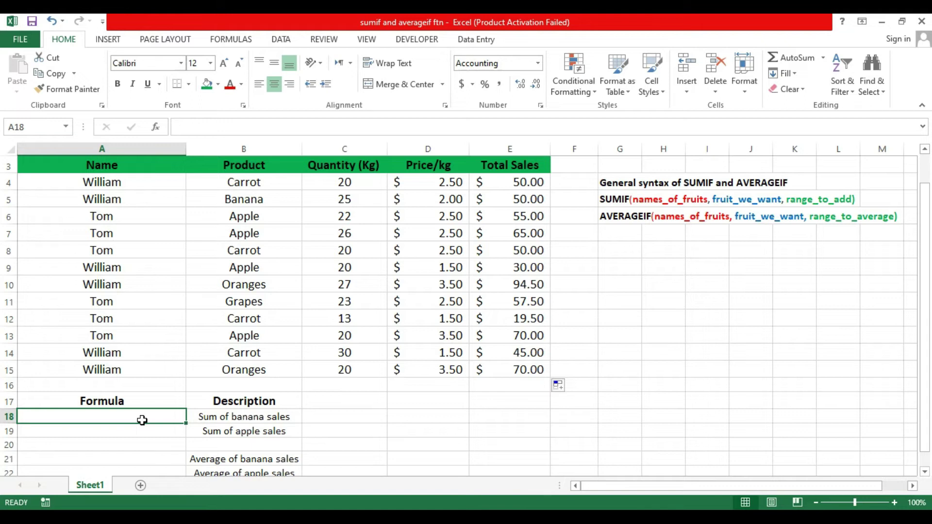
{"action": "left_click", "coordinate": [219, 419]}
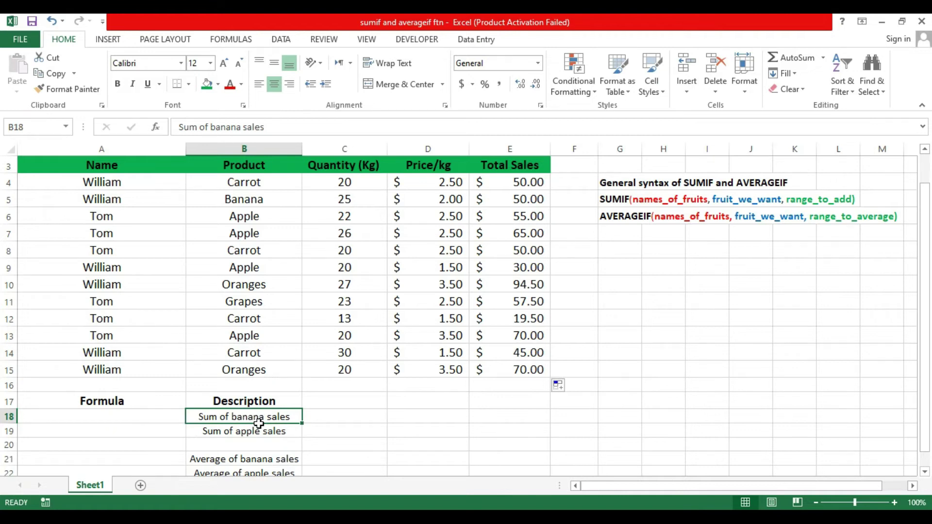
Enter =SUMIF(B4:B15,"banana",E4:E15) in A18 to total banana sales at $50.00.
{"action": "left_click", "coordinate": [142, 425]}
{"action": "type", "text": "="}
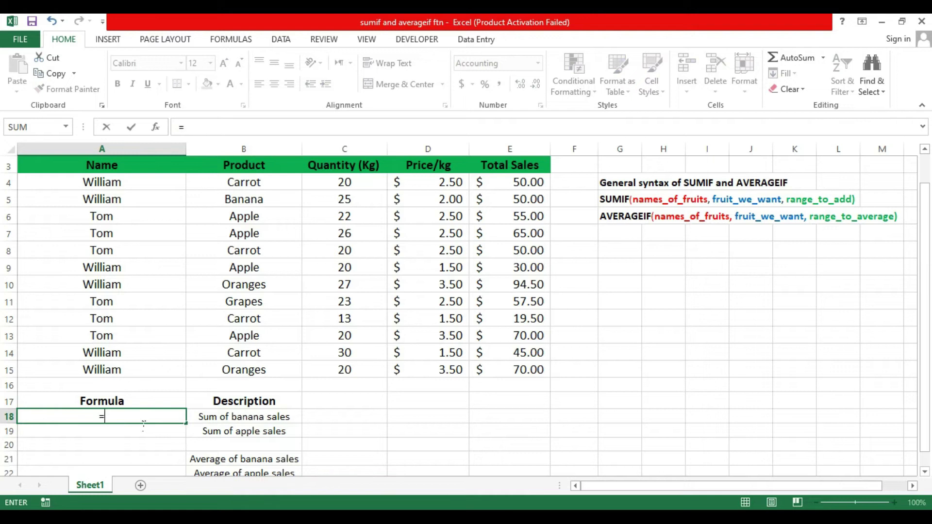
{"action": "type", "text": "sumi"}
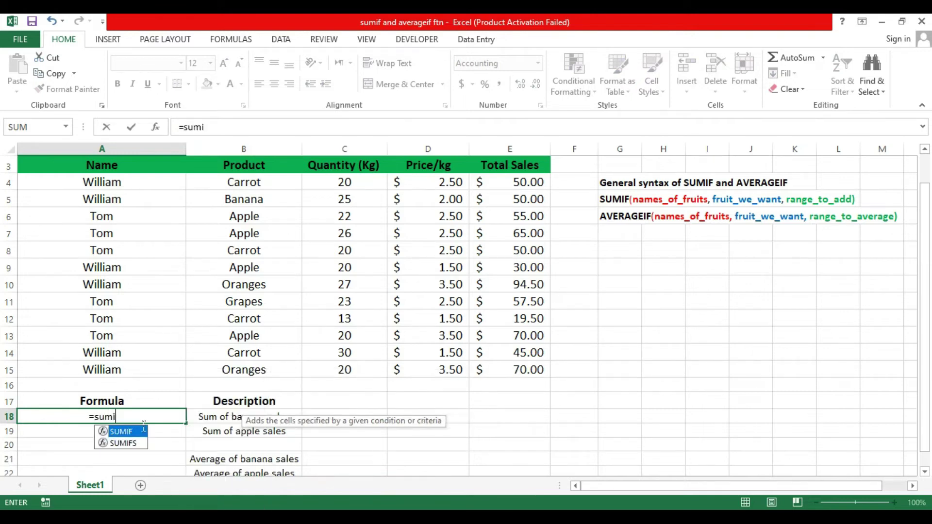
{"action": "key", "text": "Tab"}
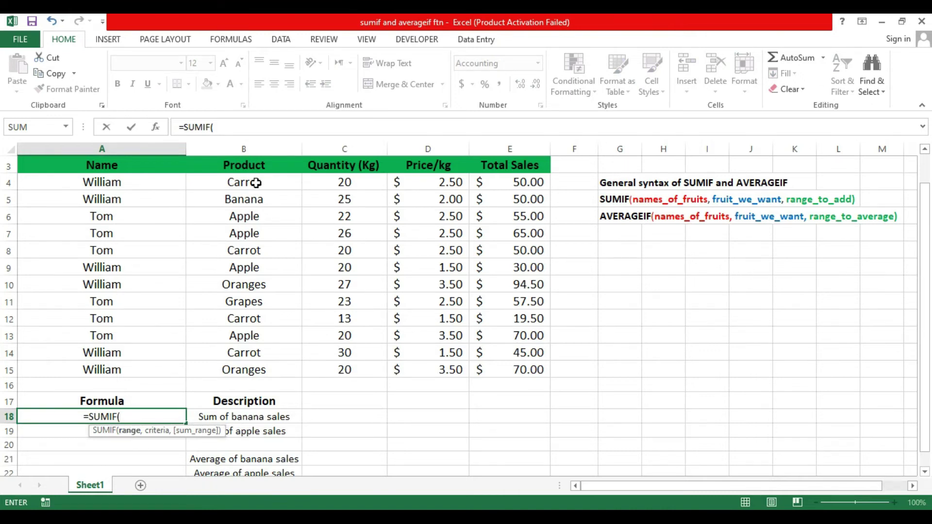
{"action": "left_click_drag", "start_coordinate": [256, 183], "coordinate": [255, 378]}
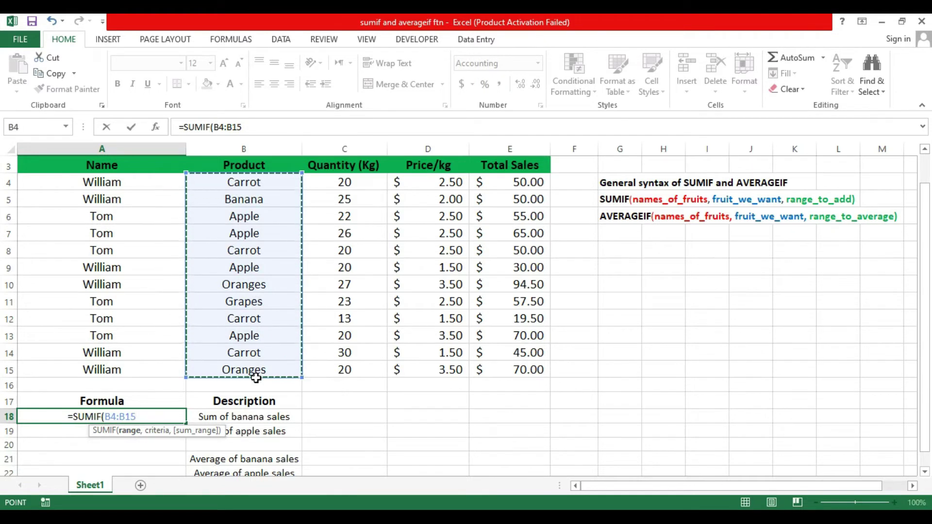
{"action": "type", "text": ","}
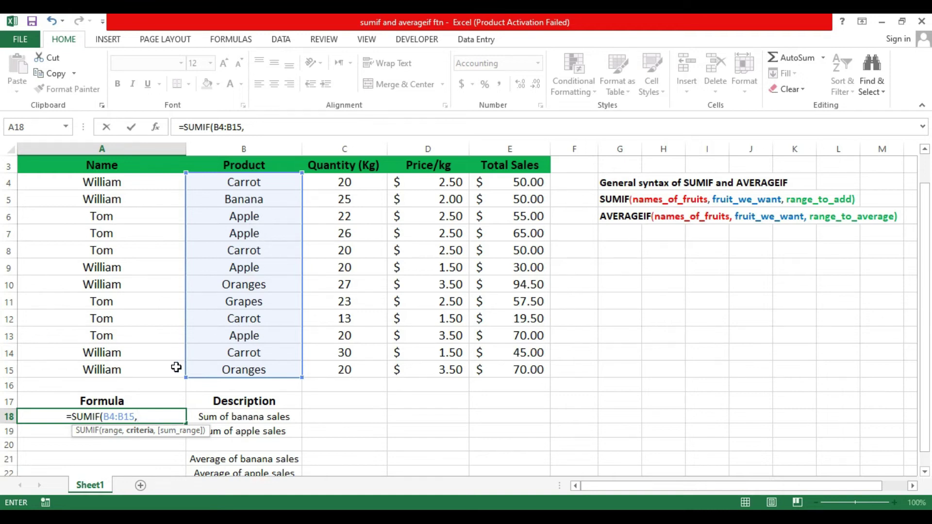
{"action": "type", "text": "\"b"}
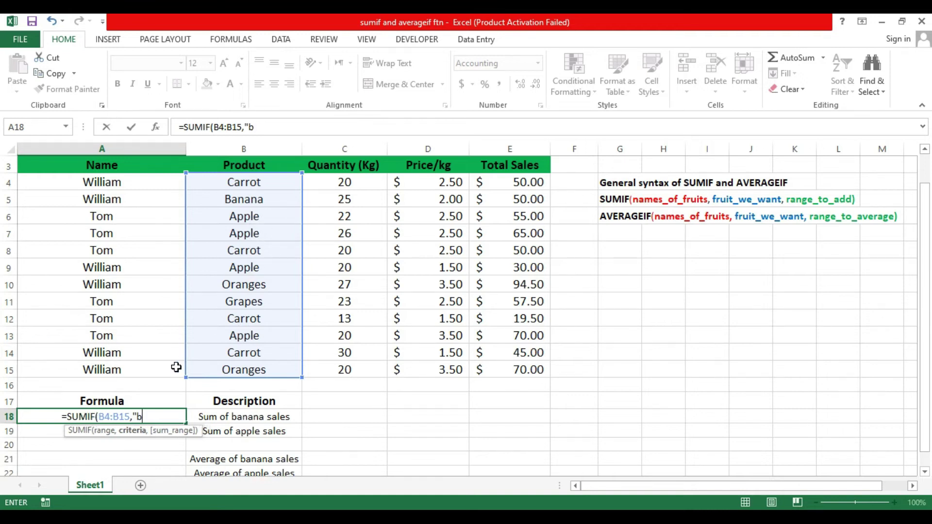
{"action": "type", "text": "anana\","}
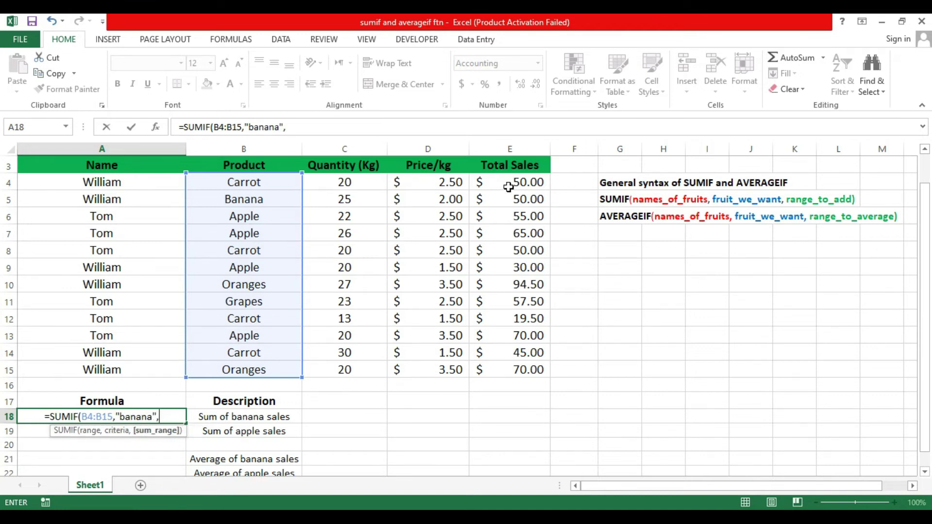
{"action": "left_click_drag", "start_coordinate": [508, 187], "coordinate": [523, 370]}
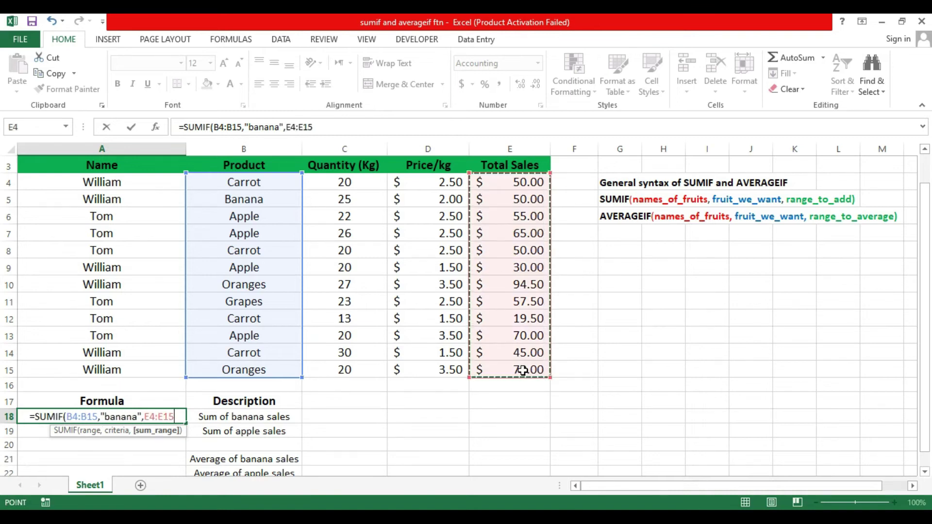
{"action": "type", "text": ")"}
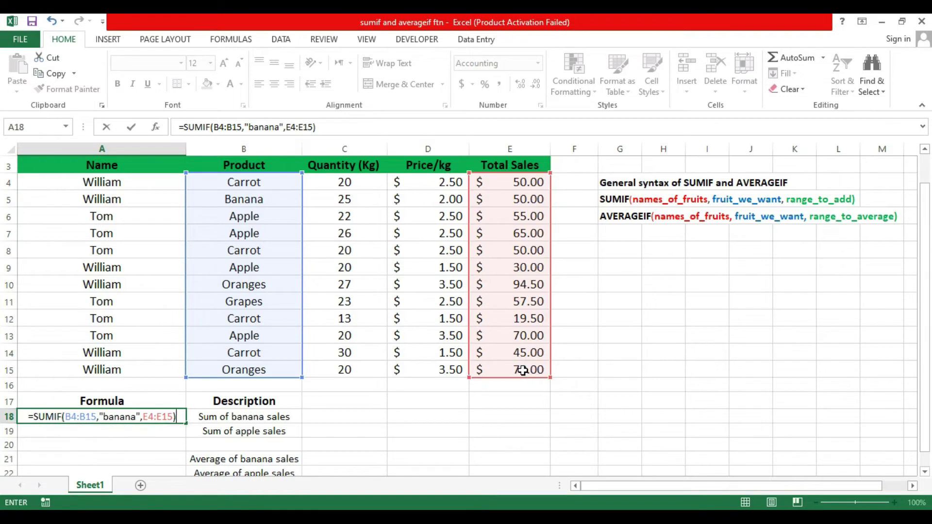
{"action": "key", "text": "Return"}
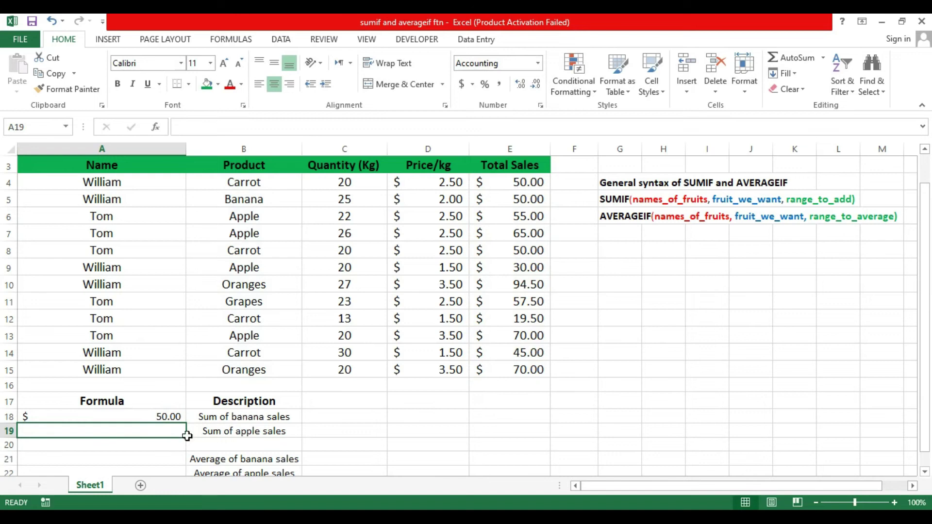
Enter an apple SUMIF over the Product and Total Sales columns in A19, returning $220.00.
{"action": "type", "text": "=s"}
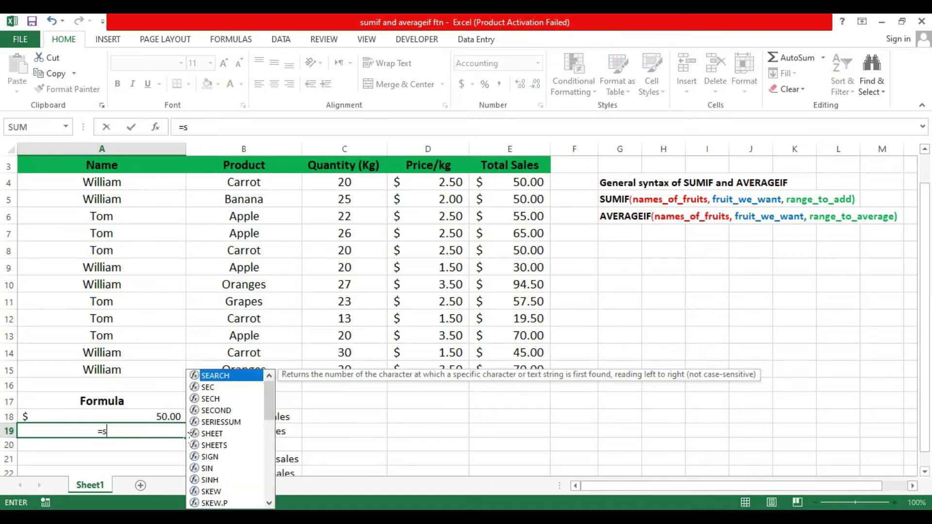
{"action": "type", "text": "umif"}
{"action": "key", "text": "Tab"}
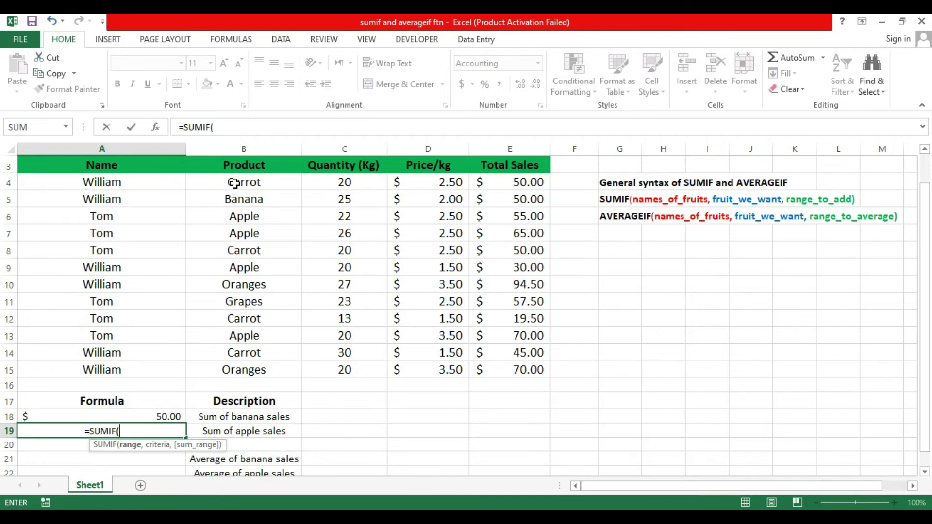
{"action": "left_click_drag", "start_coordinate": [244, 183], "coordinate": [234, 370]}
{"action": "type", "text": ",\"appl"}
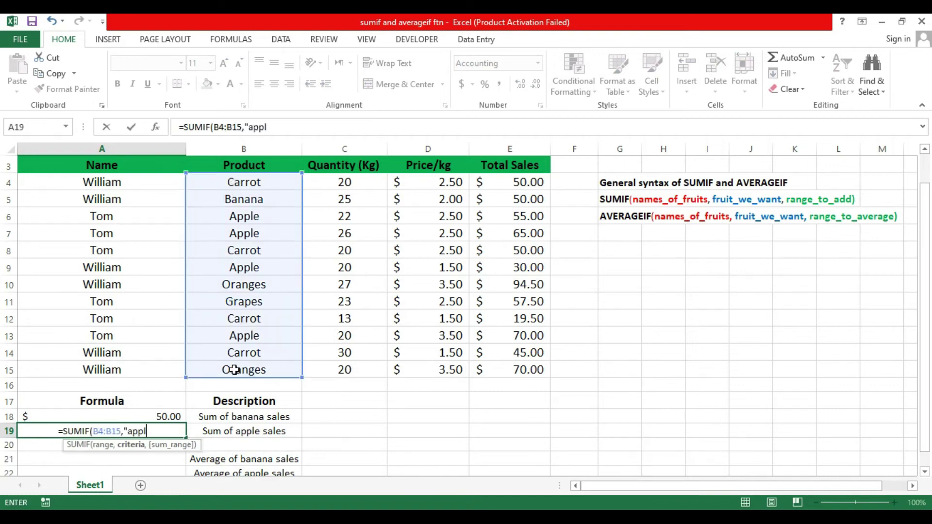
{"action": "type", "text": "e\","}
{"action": "left_click_drag", "start_coordinate": [501, 182], "coordinate": [504, 321]}
{"action": "key", "text": "Return"}
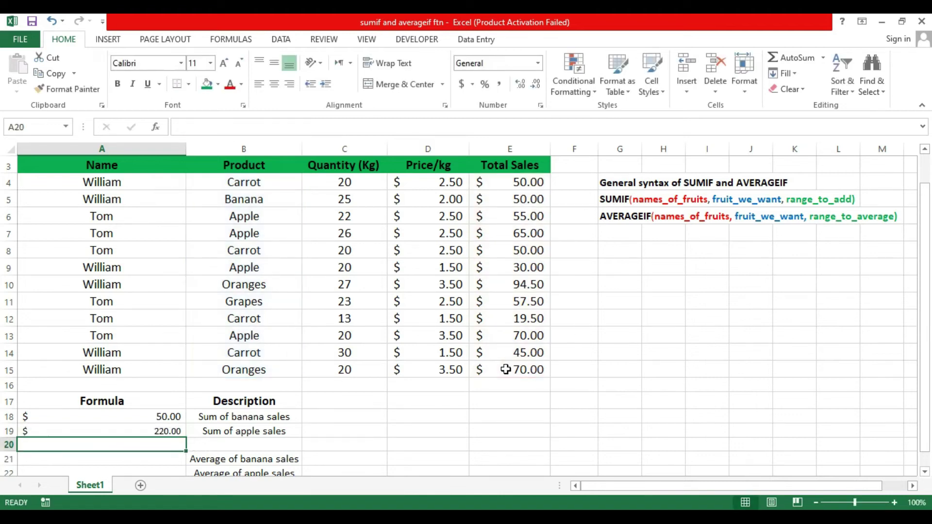
{"action": "scroll", "coordinate": [198, 429], "scroll_direction": "down", "scroll_amount": 1}
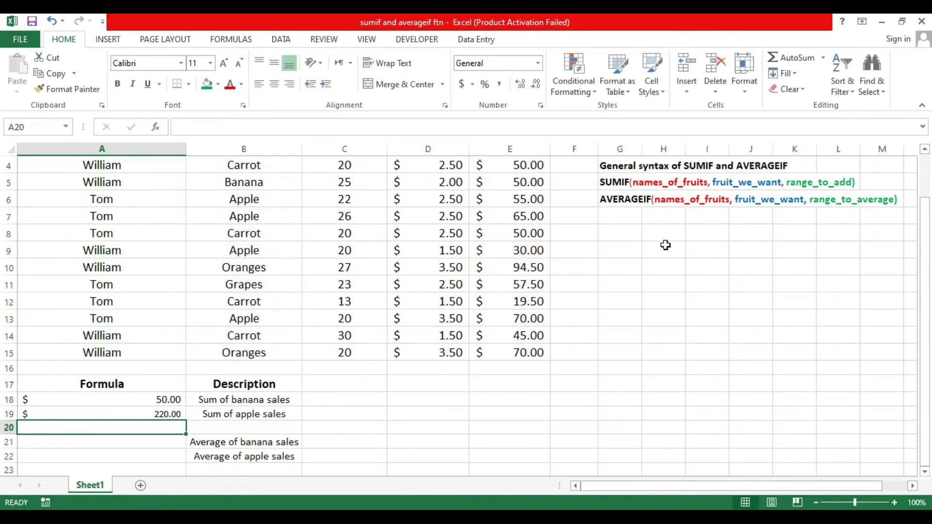
{"action": "left_click", "coordinate": [145, 446]}
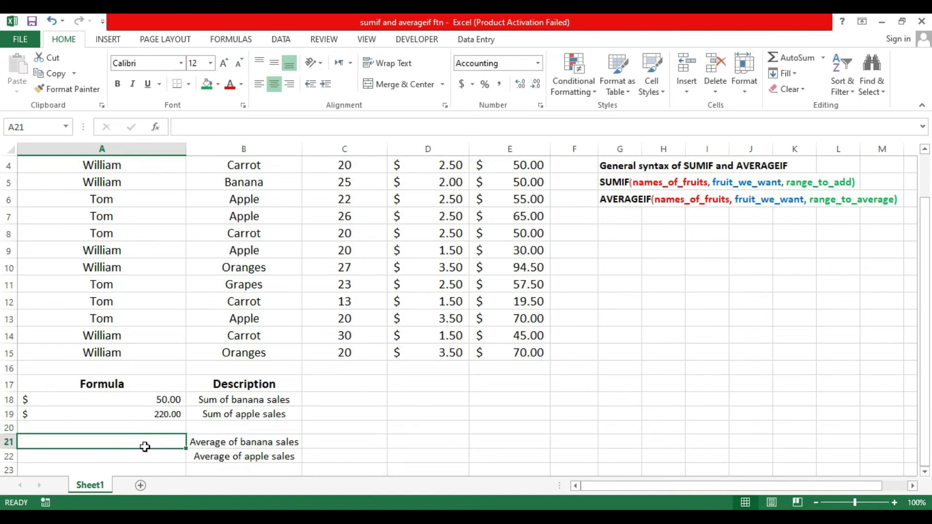
{"action": "left_click", "coordinate": [225, 458]}
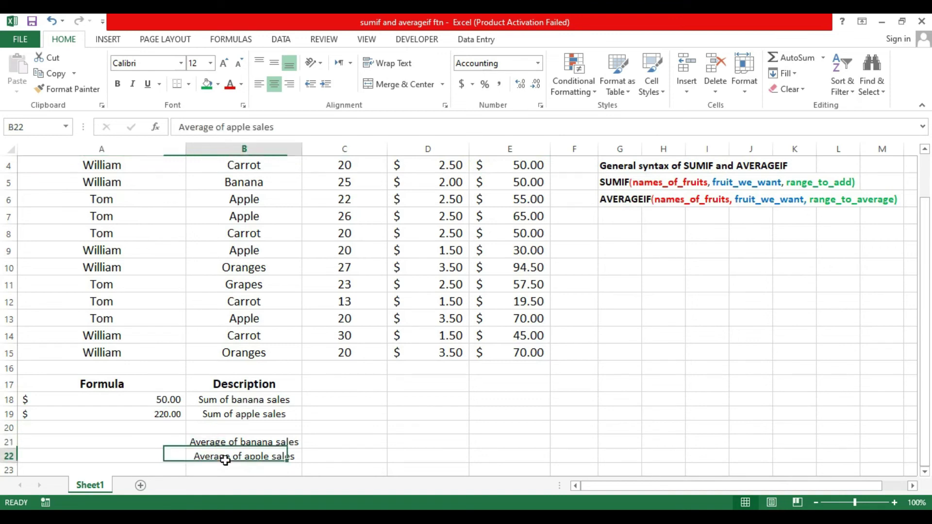
Enter =AVERAGEIF(B4:B15,"banana",E4:E15) in A21 to average banana sales at $50.00.
{"action": "left_click", "coordinate": [170, 447]}
{"action": "type", "text": "="}
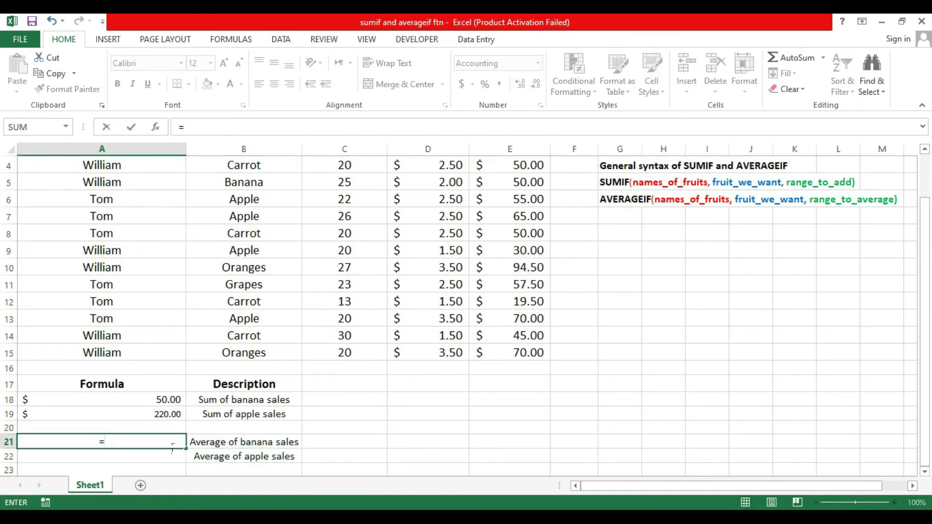
{"action": "type", "text": "averageif("}
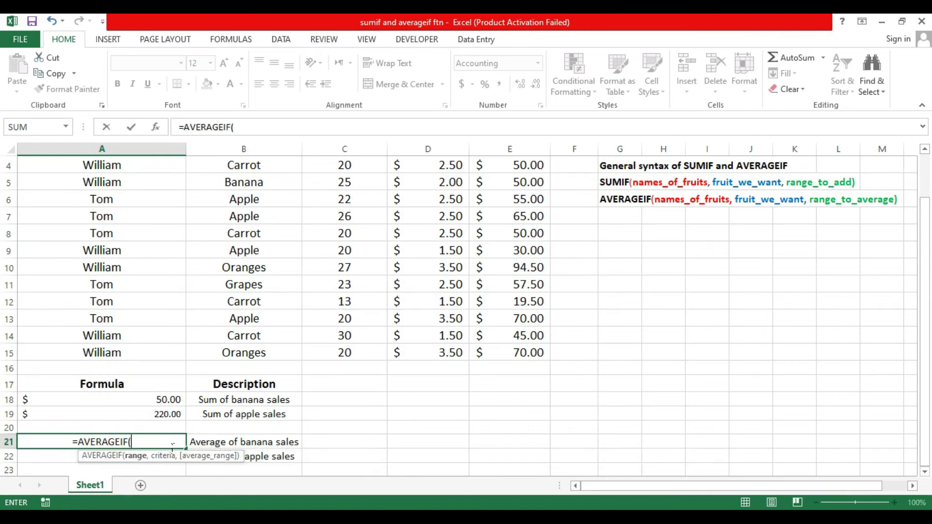
{"action": "left_click_drag", "start_coordinate": [238, 170], "coordinate": [266, 362]}
{"action": "type", "text": ",\""}
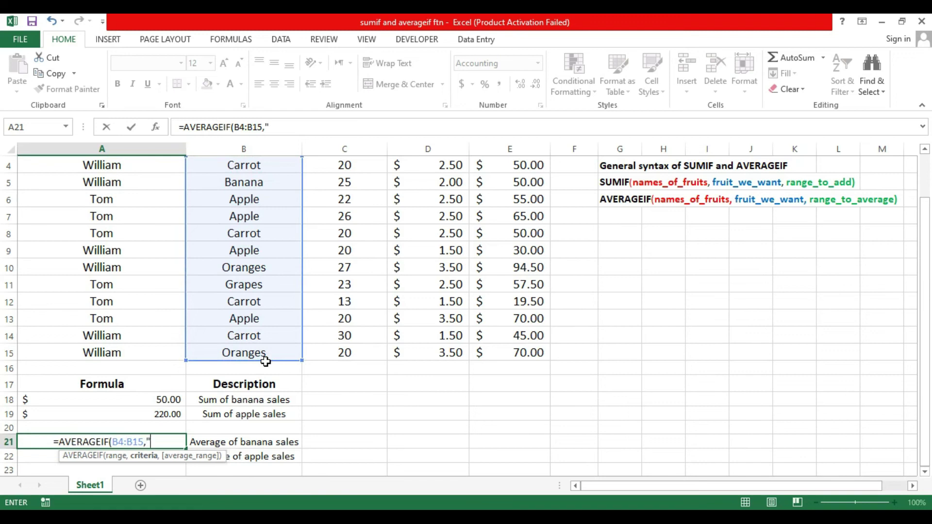
{"action": "type", "text": "banana\","}
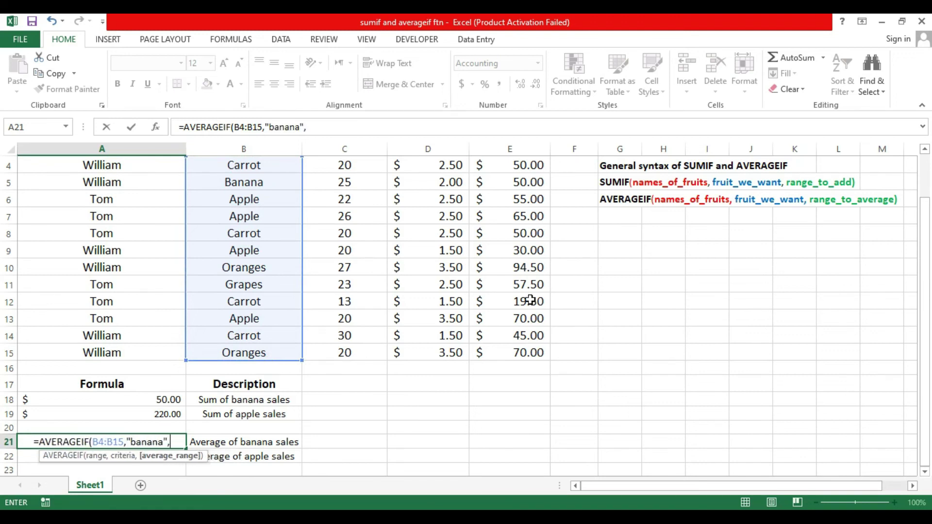
{"action": "left_click", "coordinate": [517, 170]}
{"action": "left_click_drag", "start_coordinate": [517, 176], "coordinate": [515, 354]}
{"action": "type", "text": ")"}
{"action": "key", "text": "Return"}
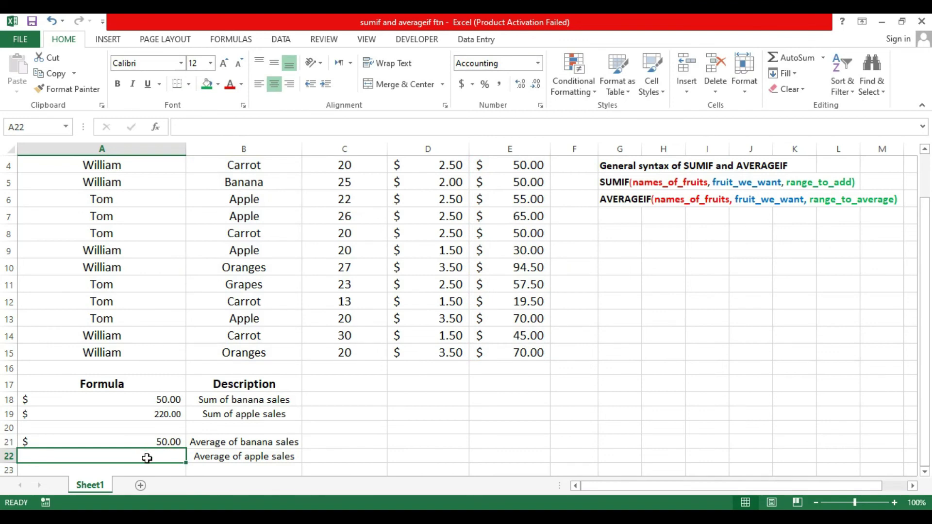
Enter =AVERAGEIF(B4:B15,"apple",E4:E14) in A22, returning $55.00 as the apple average.
{"action": "type", "text": "=aver"}
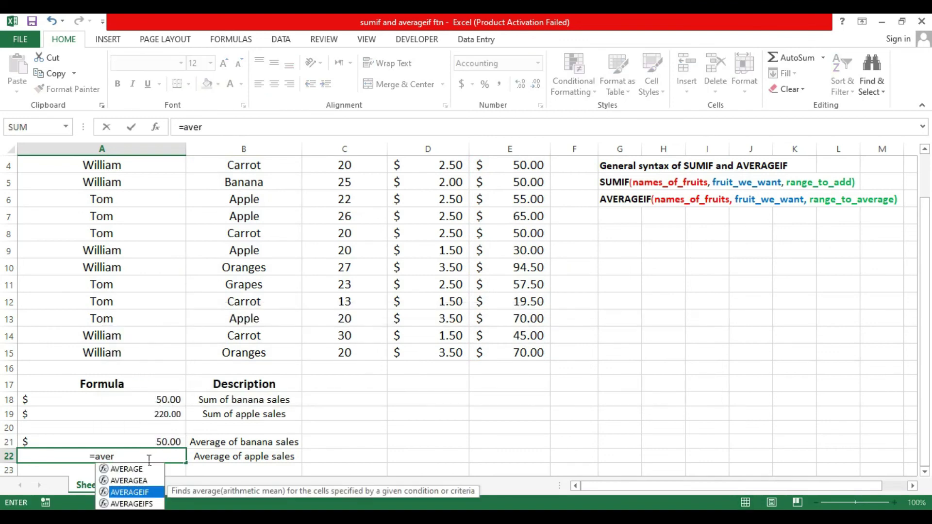
{"action": "key", "text": "Tab"}
{"action": "left_click_drag", "start_coordinate": [242, 165], "coordinate": [243, 356]}
{"action": "type", "text": ",\""}
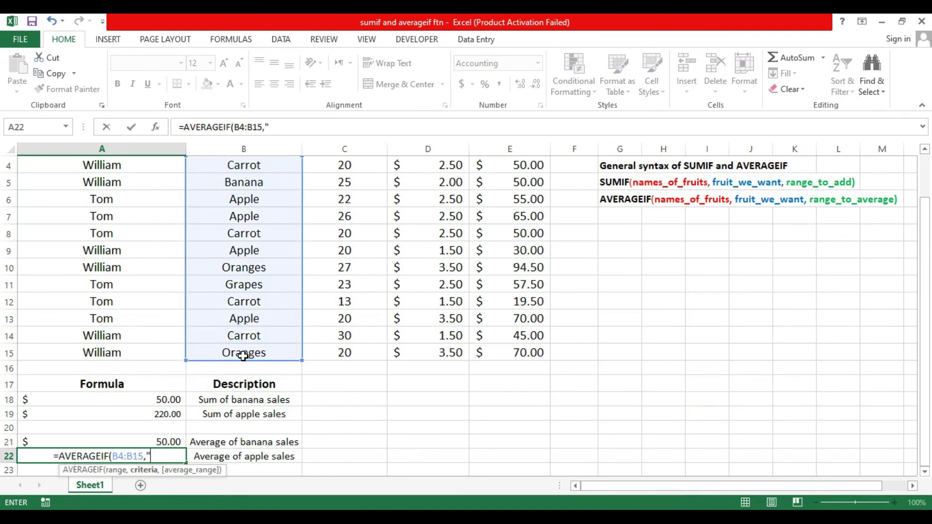
{"action": "type", "text": "apple\","}
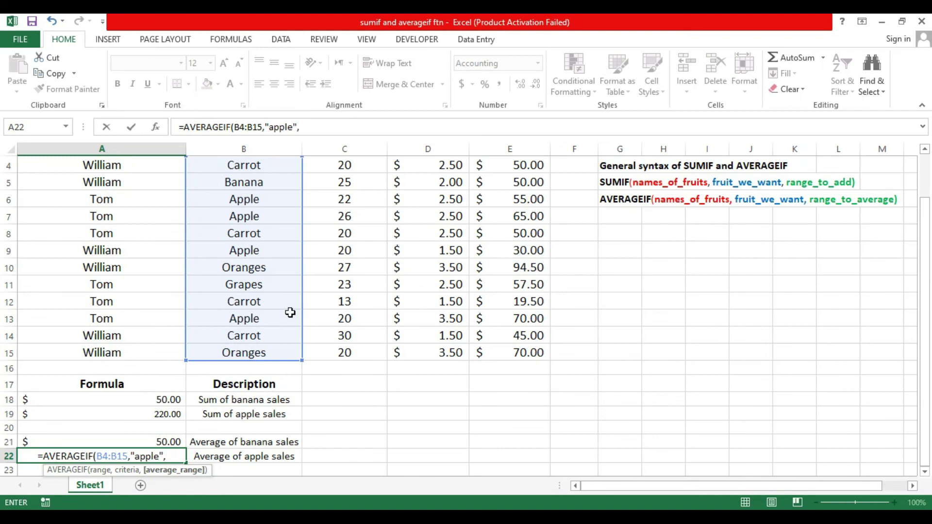
{"action": "left_click_drag", "start_coordinate": [503, 167], "coordinate": [509, 355]}
{"action": "key", "text": "Return"}
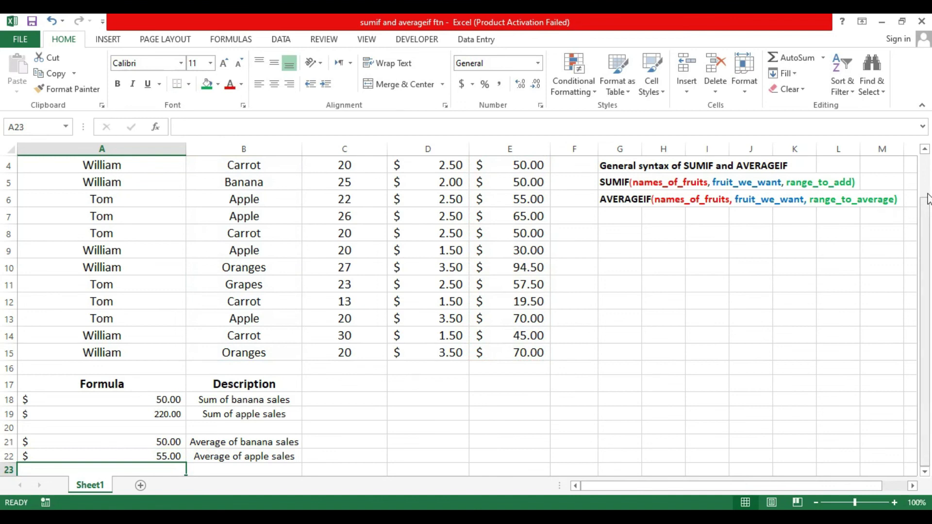
{"action": "scroll", "coordinate": [929, 198], "scroll_direction": "up", "scroll_amount": 1}
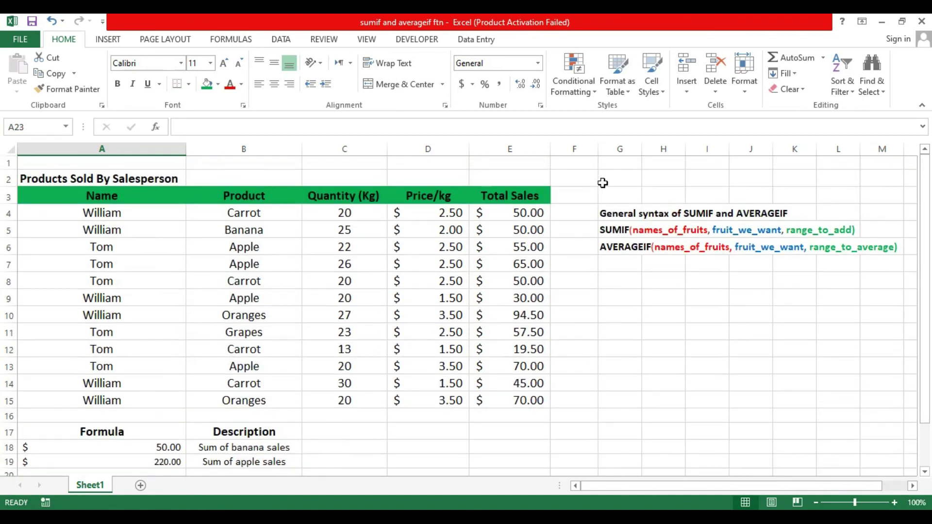